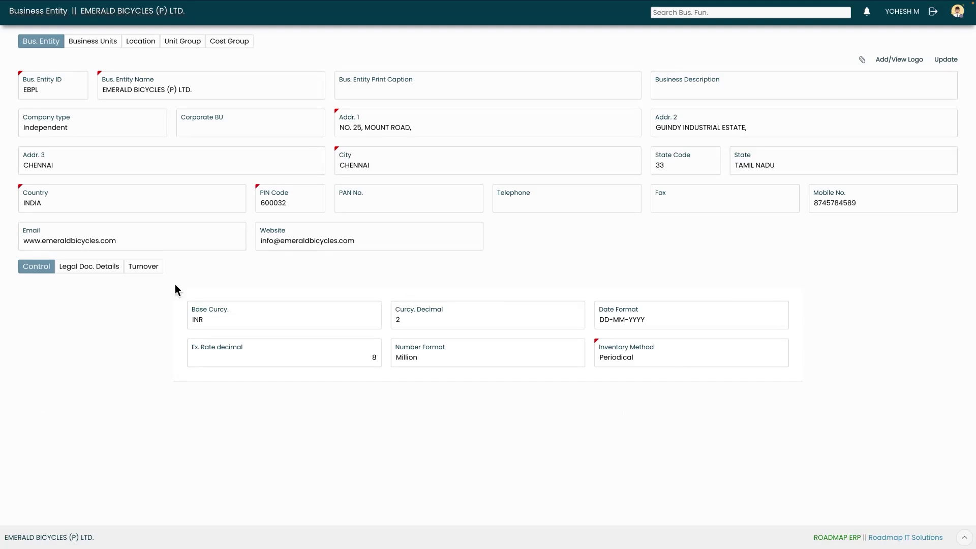
Review the entity's legal document and turnover details, then show the Business Units list
click(81, 268)
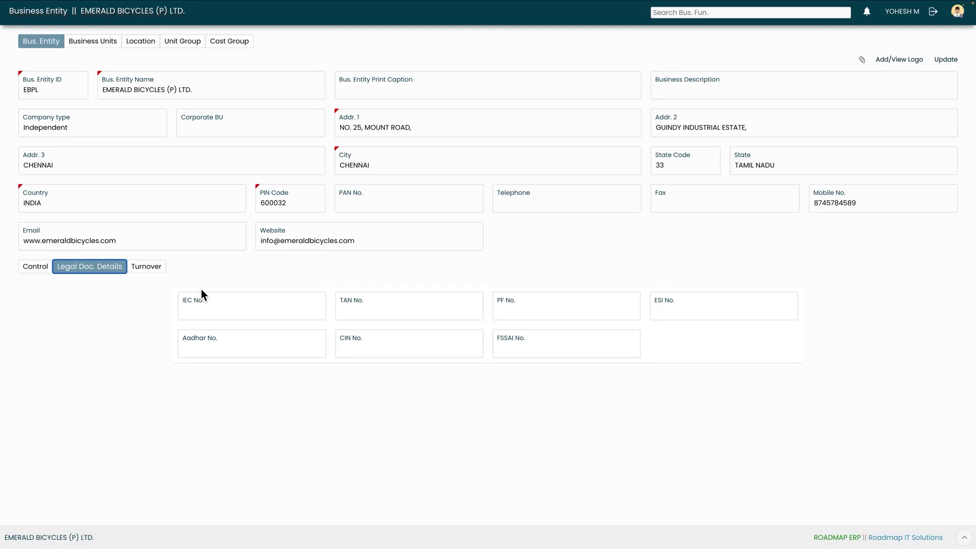
click(154, 272)
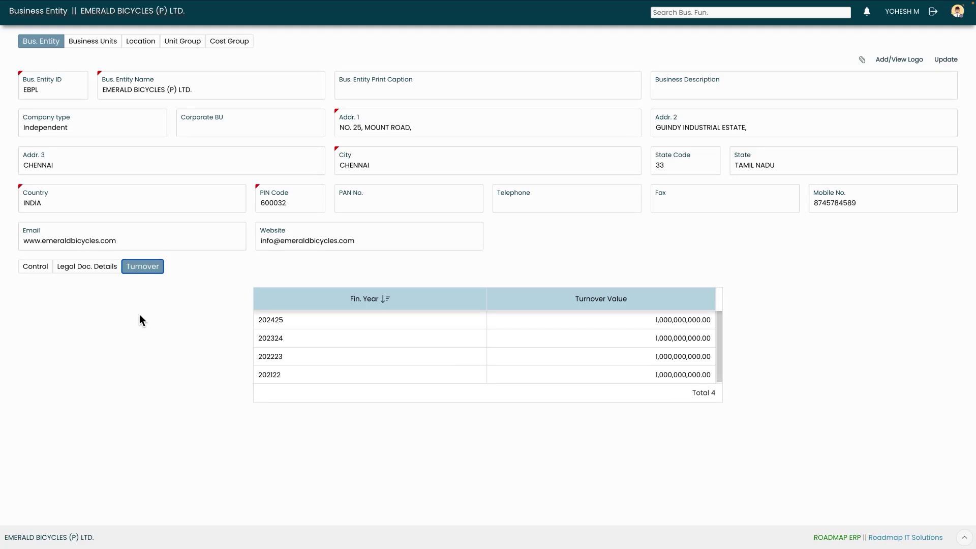
click(92, 41)
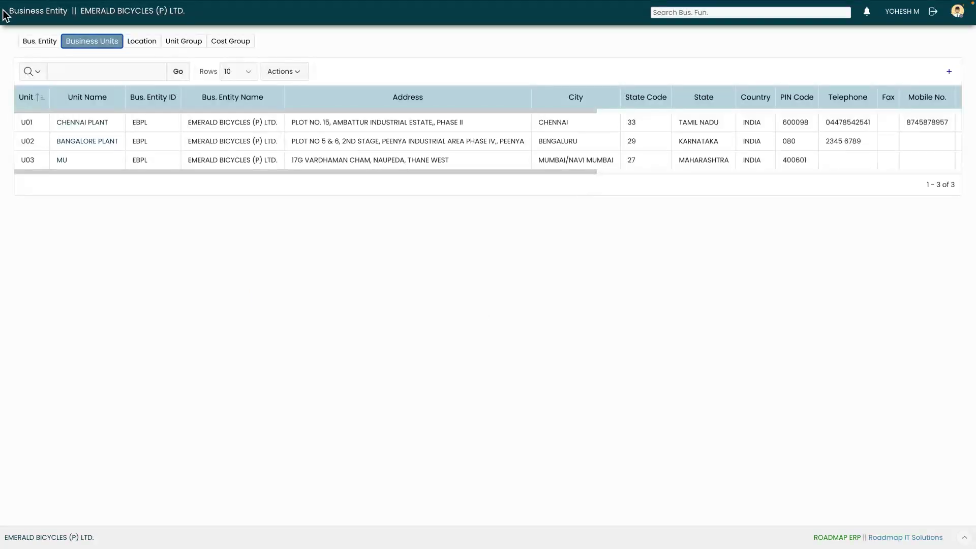
Create business unit U04 named MUMBAI UNIT, with the print caption matching the name
click(951, 73)
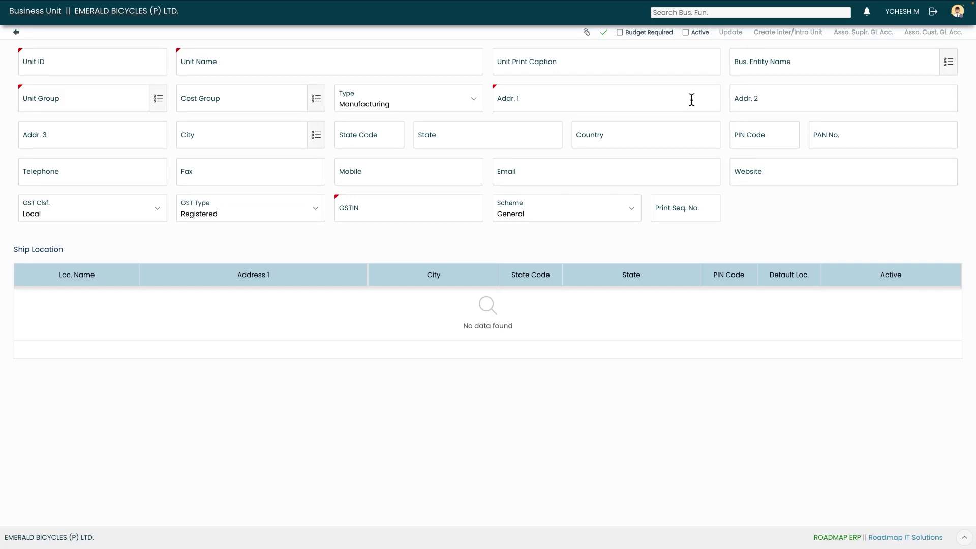
click(118, 73)
text(U04)
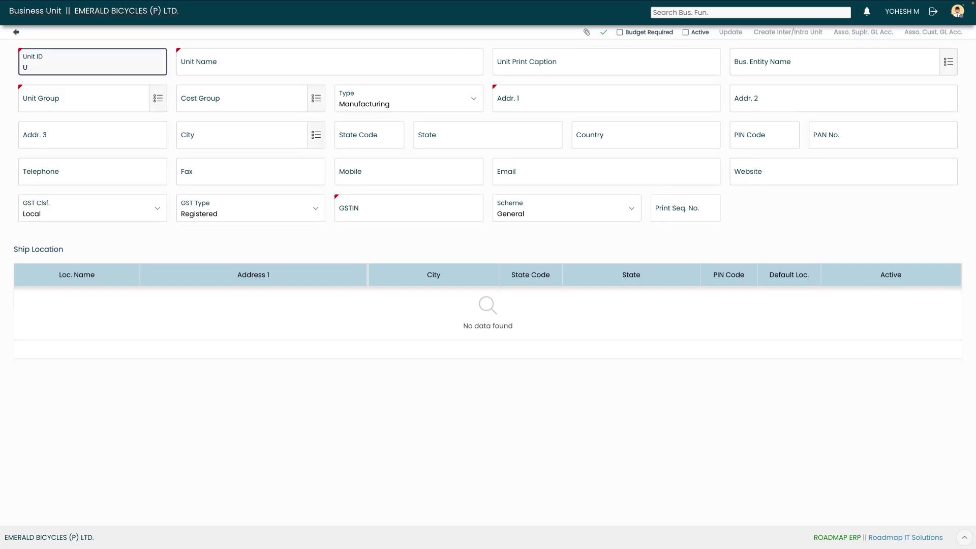
key(Tab)
text(MUMBAI UNIT)
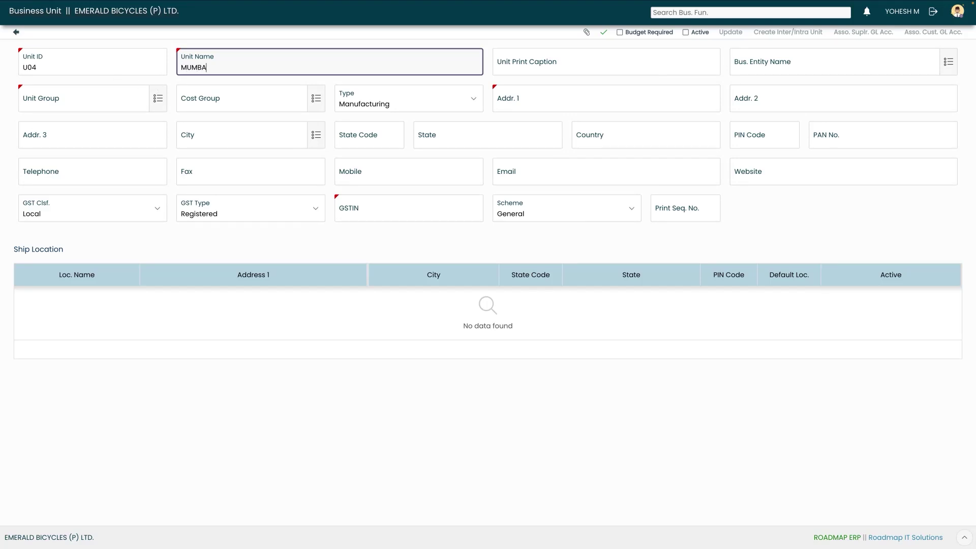
key(Tab)
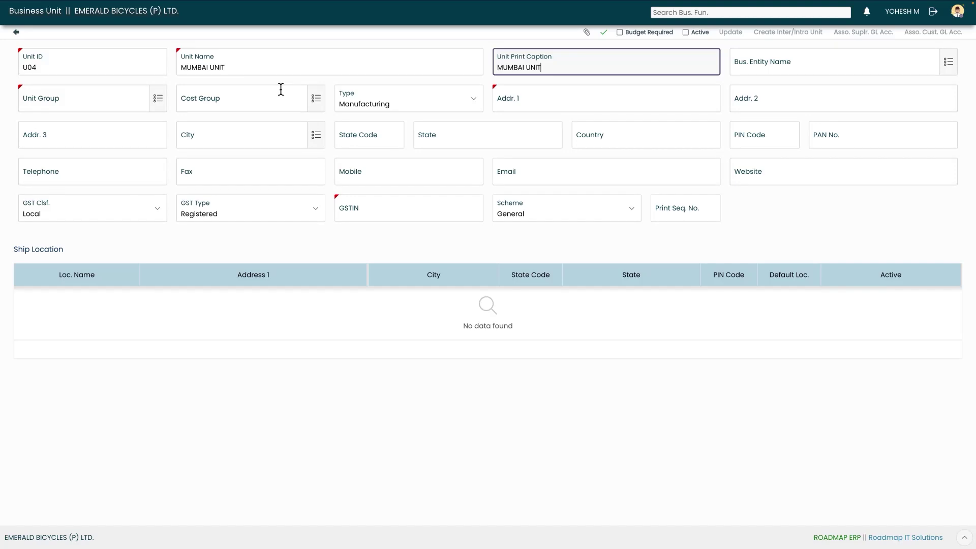
key(Tab)
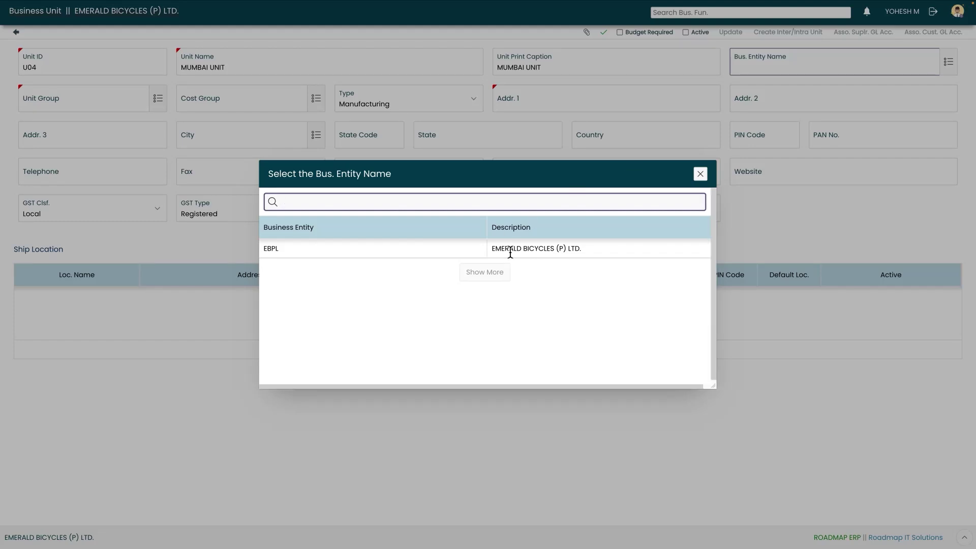
Assign the unit to business entity EMERALD BICYCLES (P) LTD. and unit group UNIT3
click(510, 250)
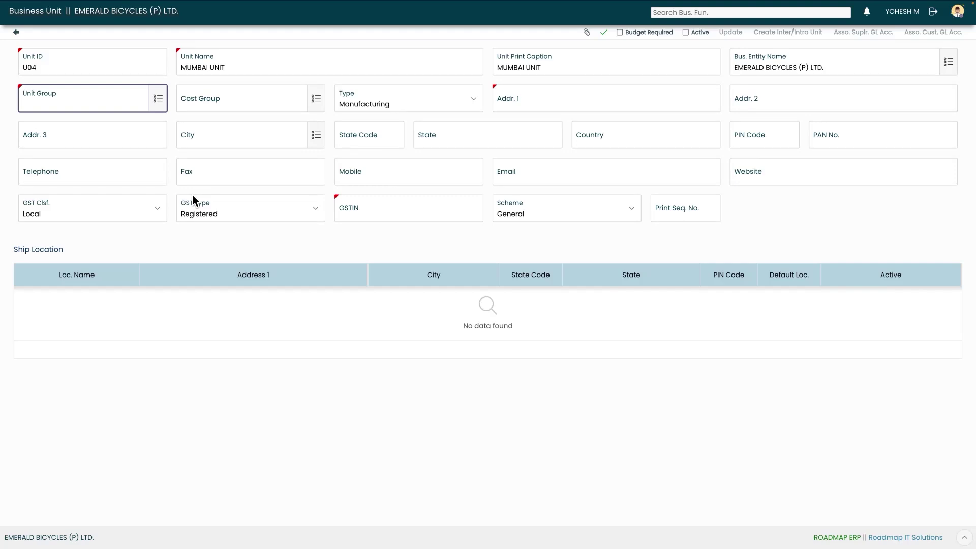
click(157, 102)
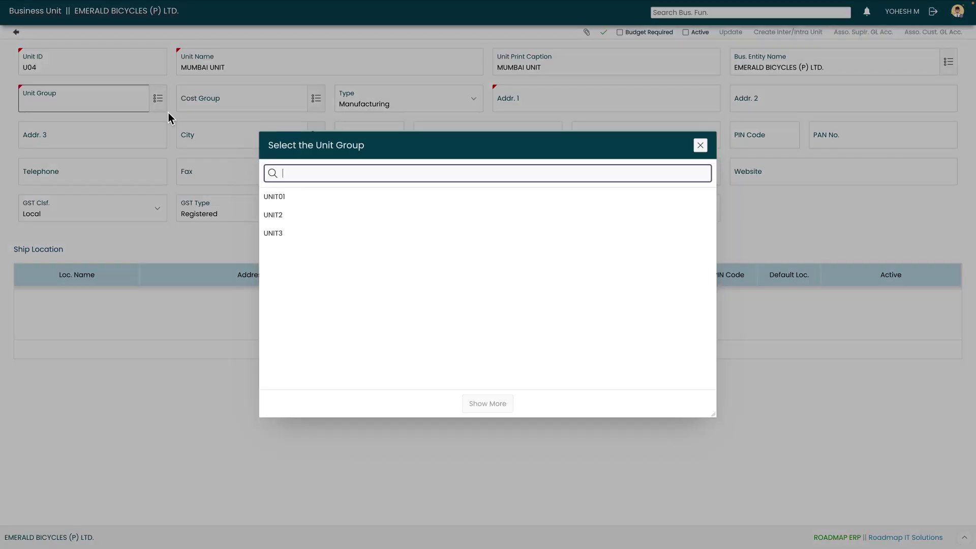
click(335, 232)
key(Tab)
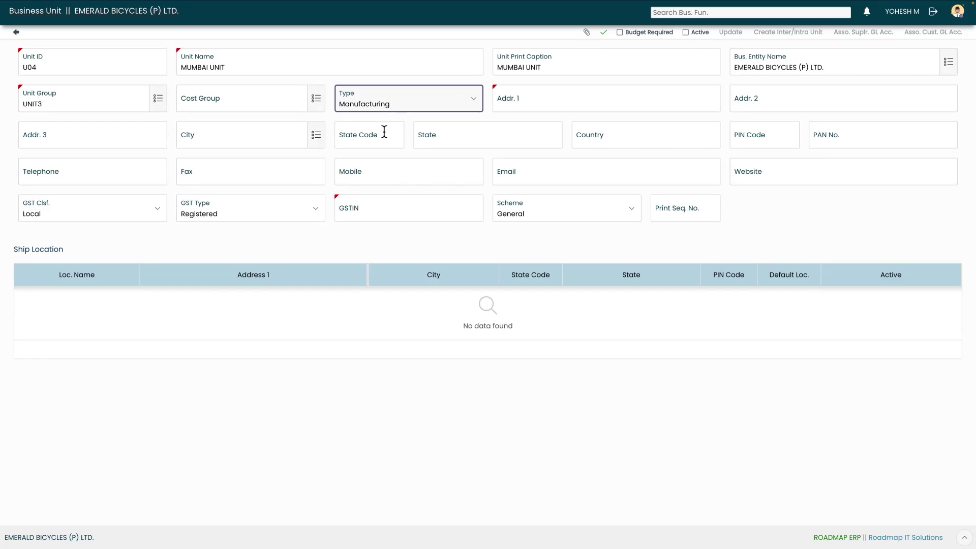
click(400, 104)
key(Down)
key(Down)
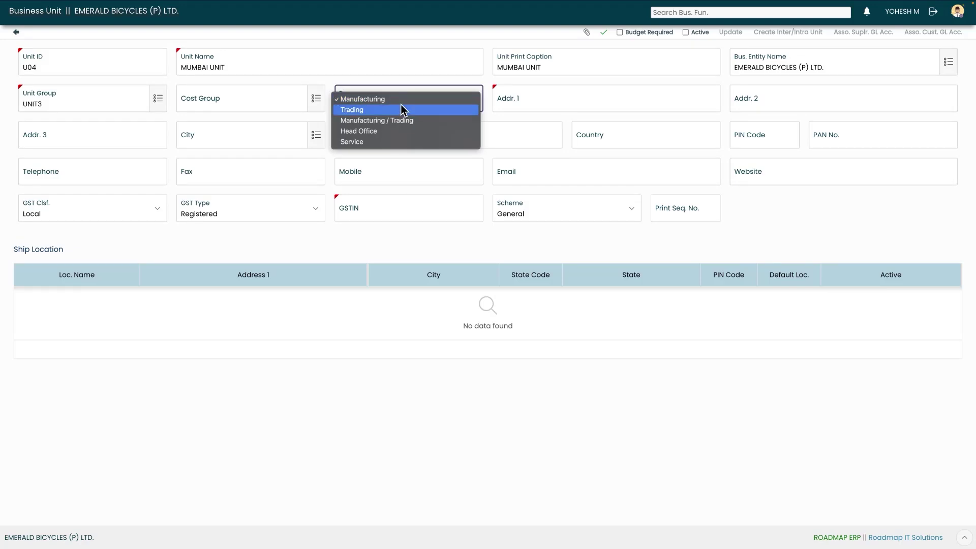
key(Down)
key(Down)
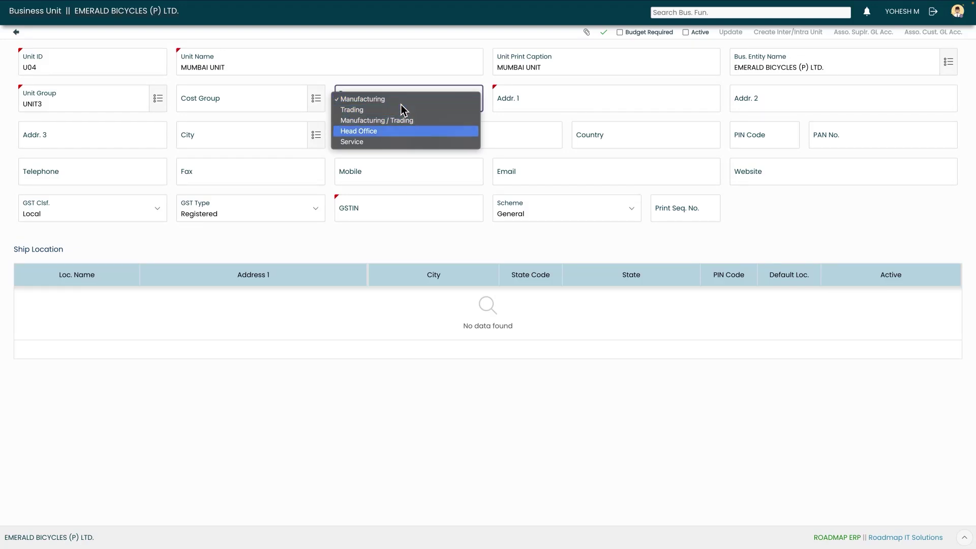
key(Up)
key(Up)
key(Up)
key(Up)
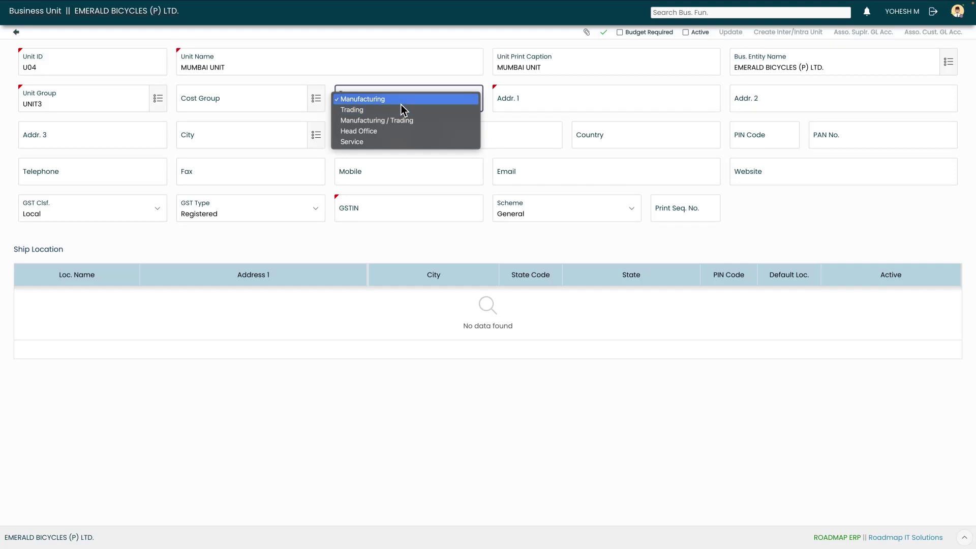
key(Down)
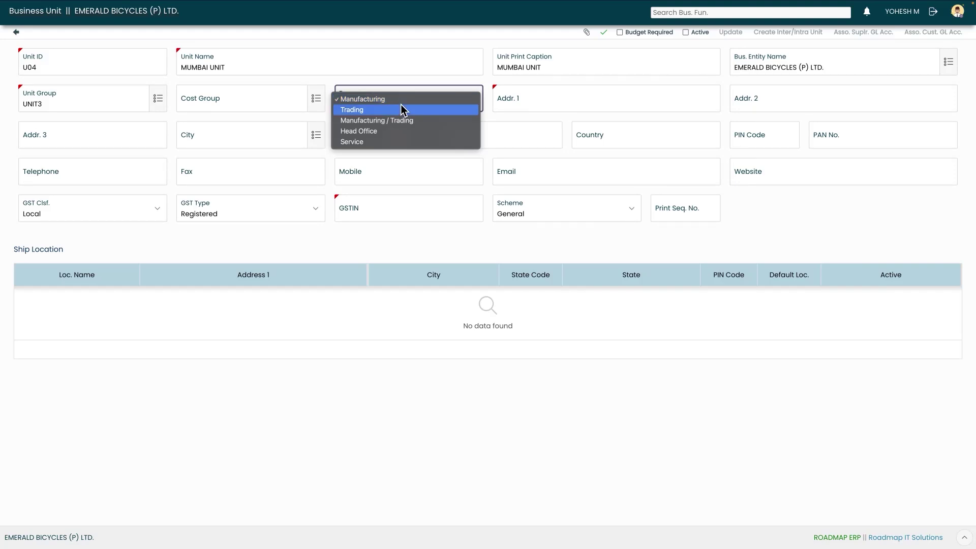
key(Down)
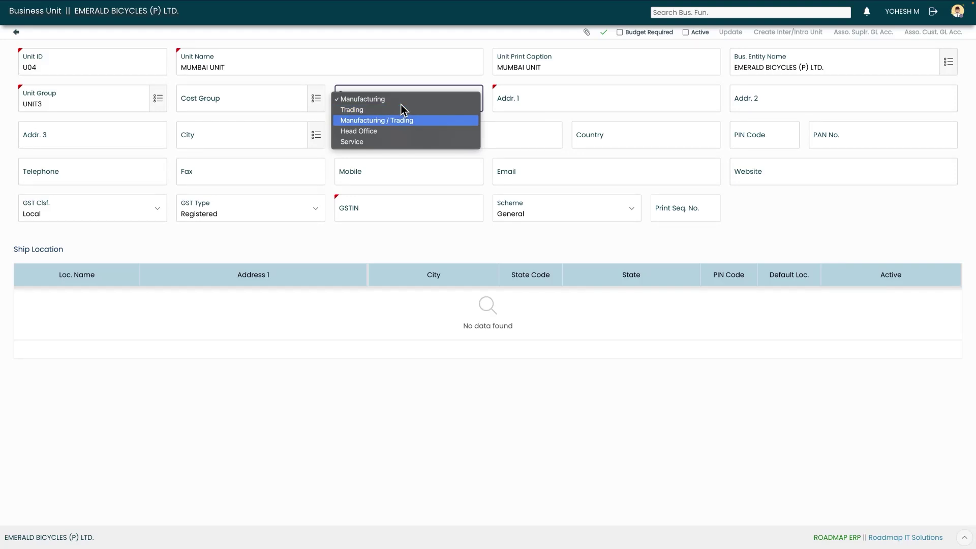
key(Down)
key(Down)
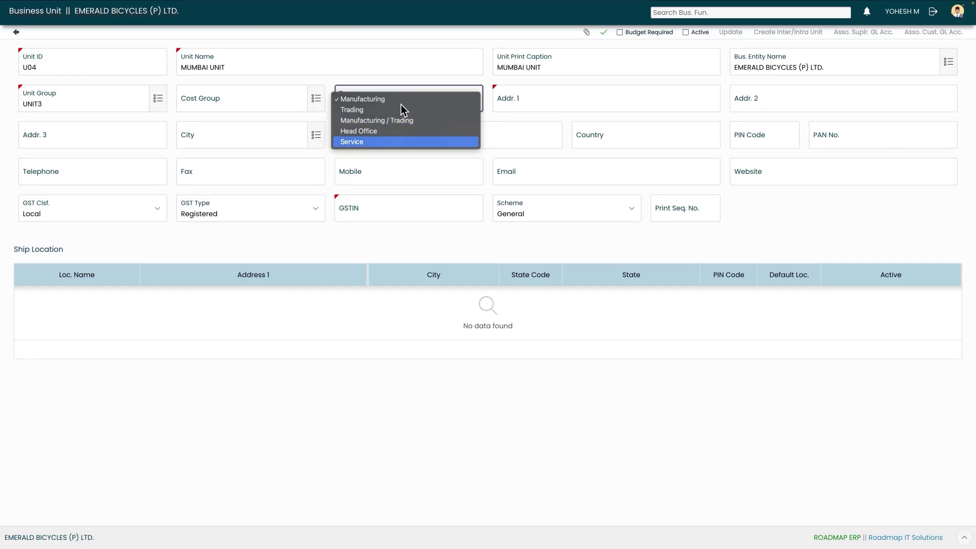
key(Up)
key(Up)
key(Up)
key(Up)
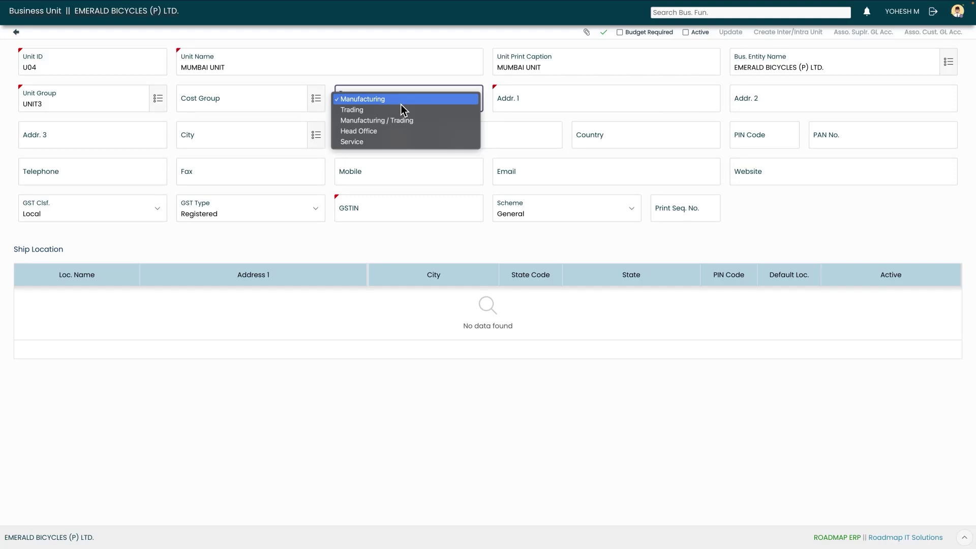
key(Return)
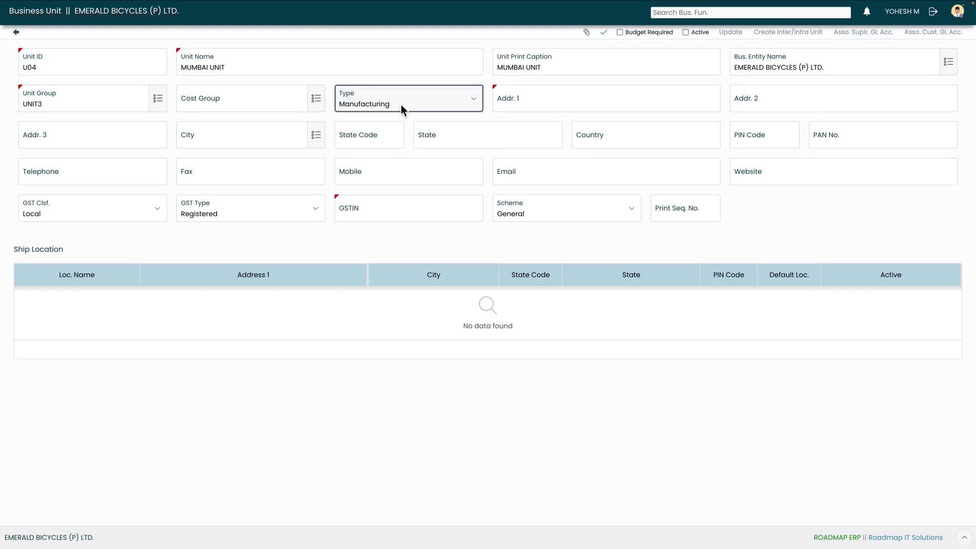
key(Tab)
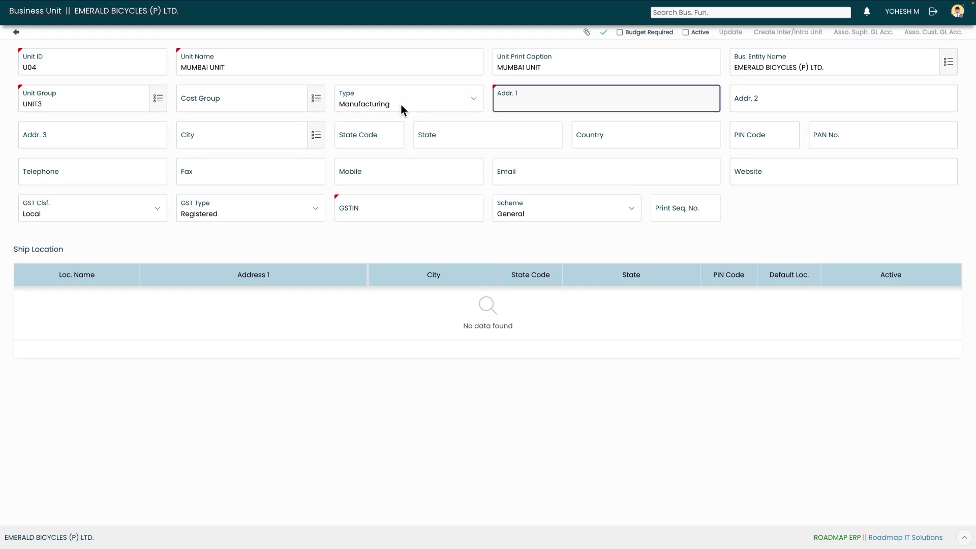
Enter the unit's three street address lines
key(Tab)
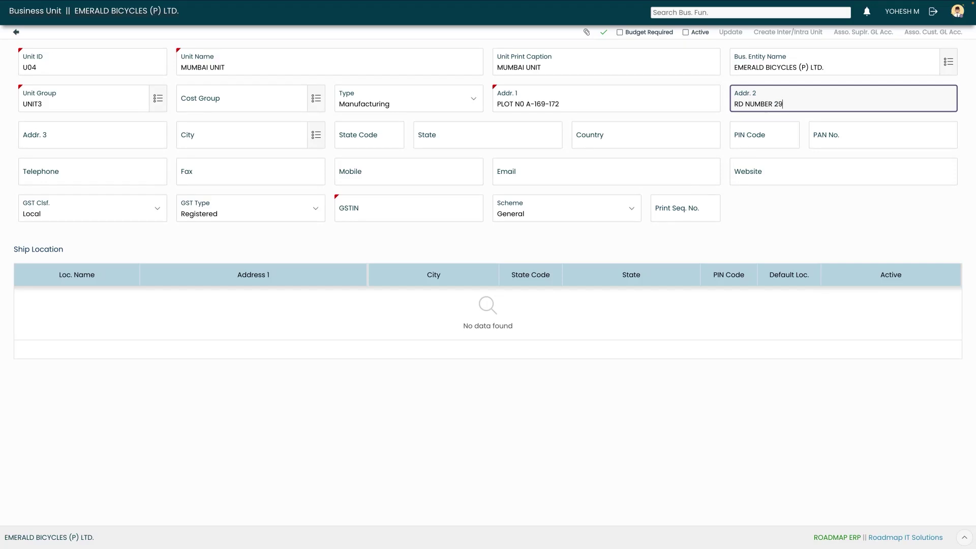
key(Tab)
key(Tab)
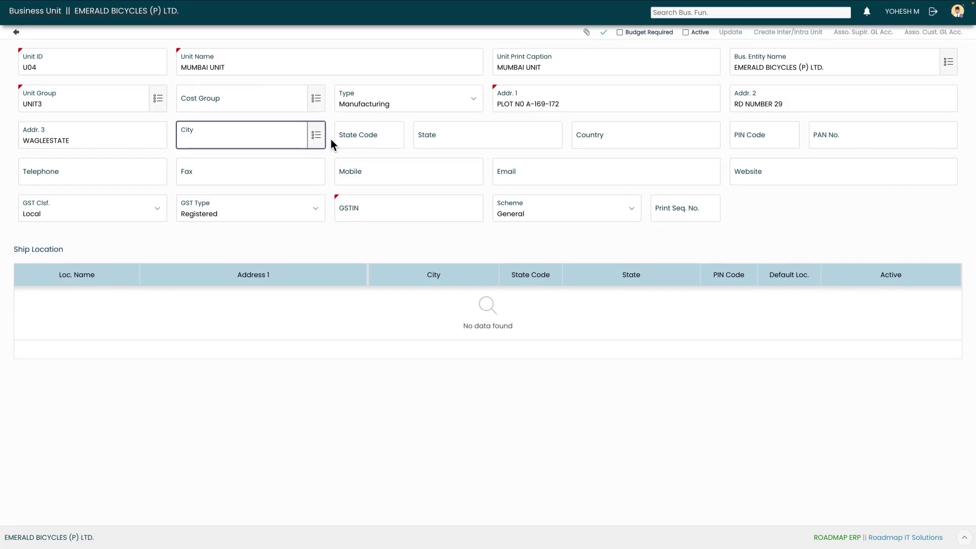
Choose city MUMBAI/NAVI MUMBAI, keeping the auto-filled state, and enter the PIN code
click(320, 137)
text(mumb)
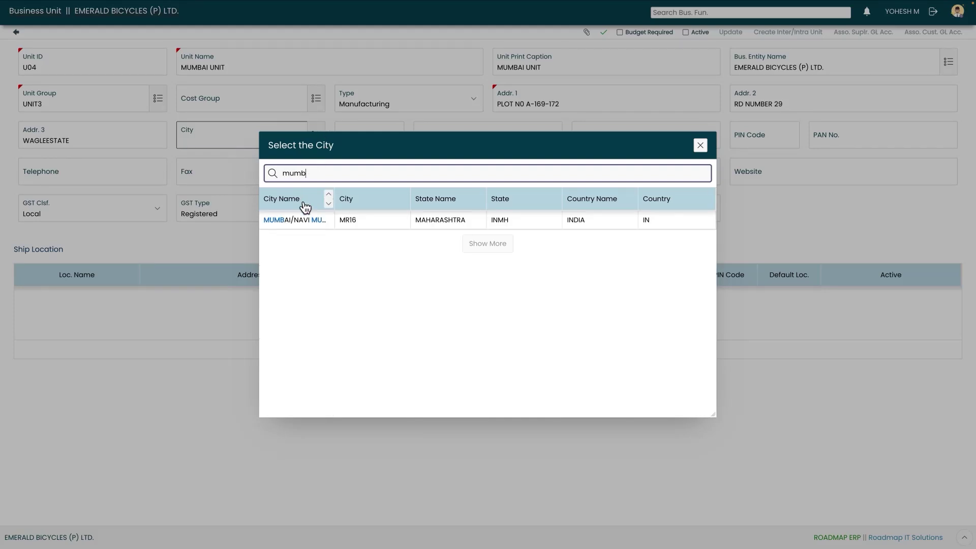
click(305, 221)
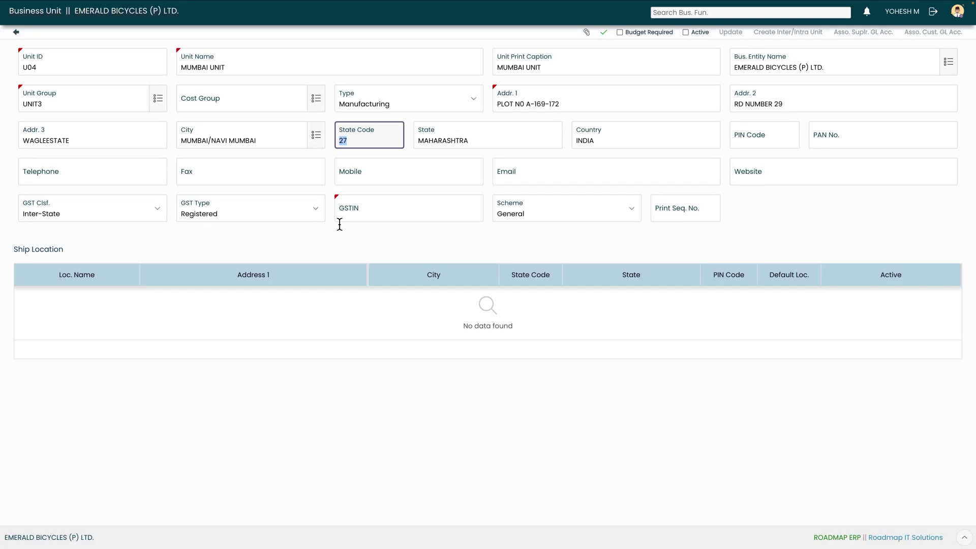
key(Tab)
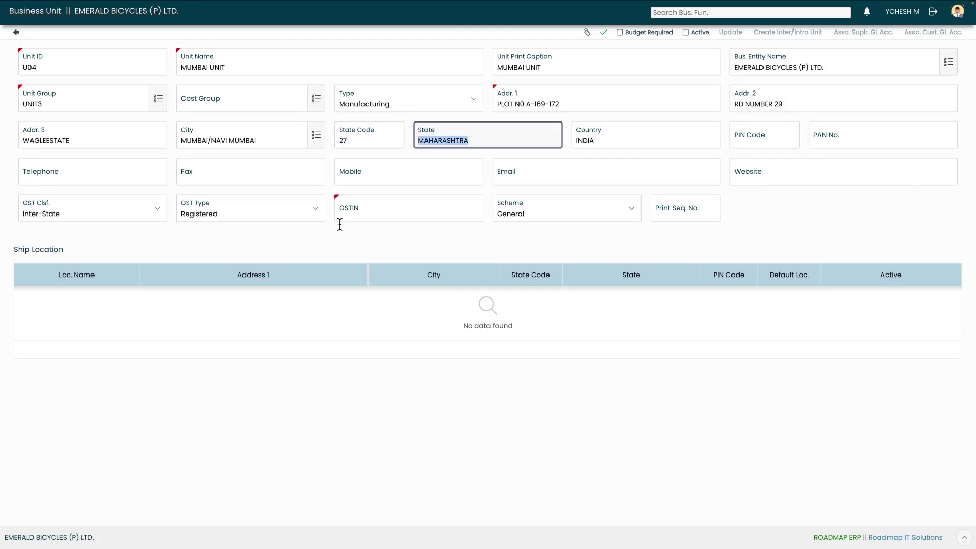
key(Tab)
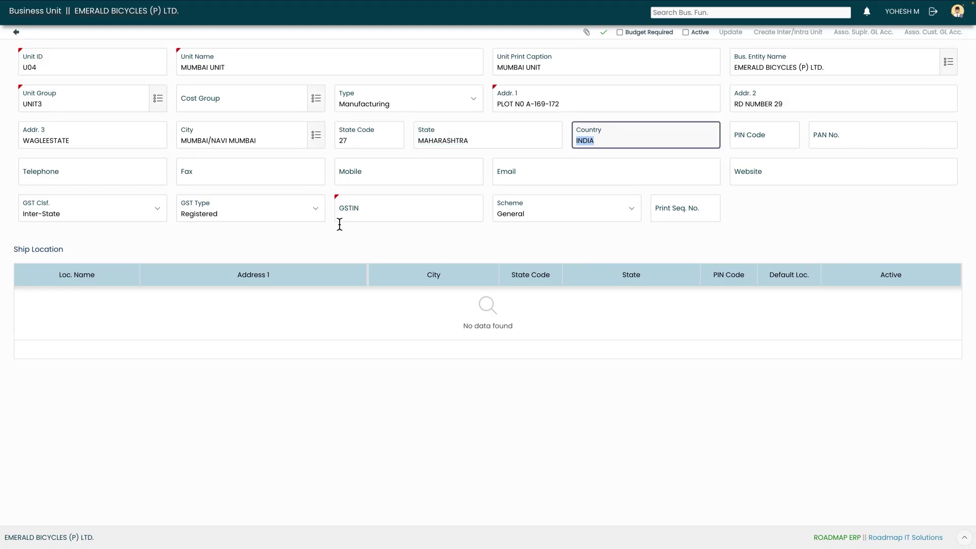
key(Tab)
text(400)
text(4)
key(Tab)
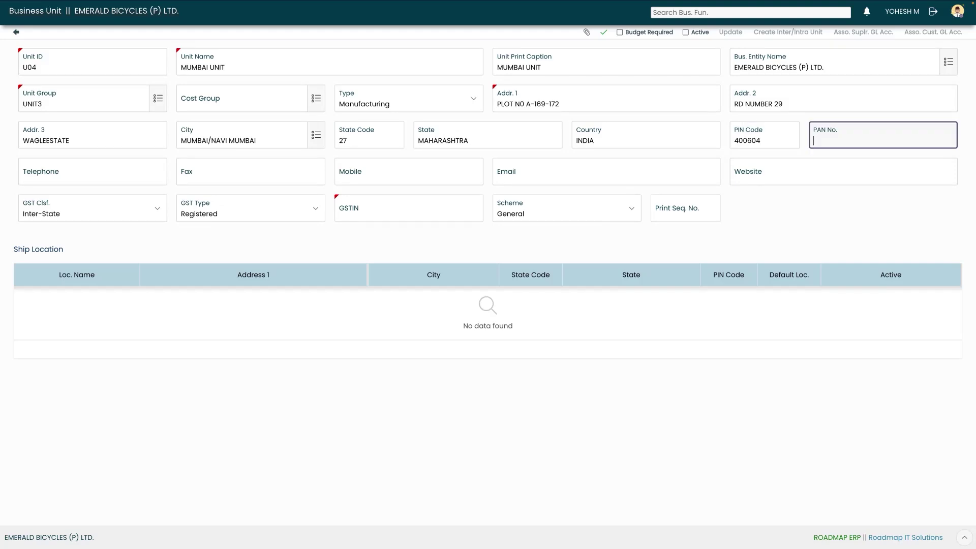
key(Tab)
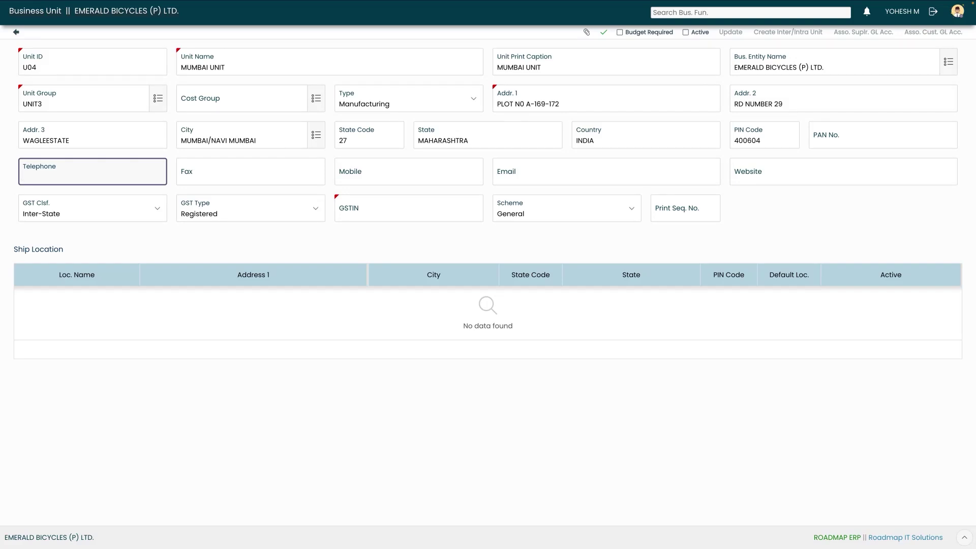
key(Tab)
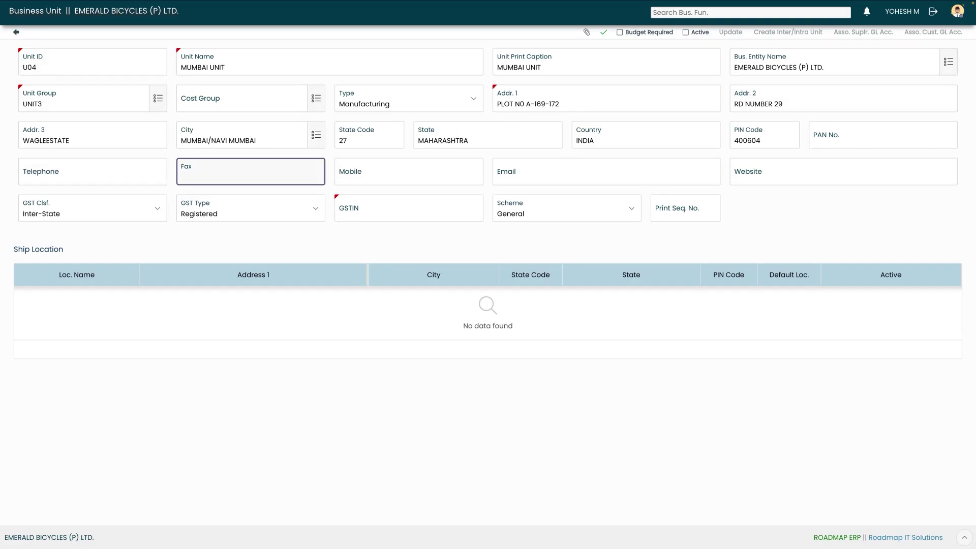
key(Tab)
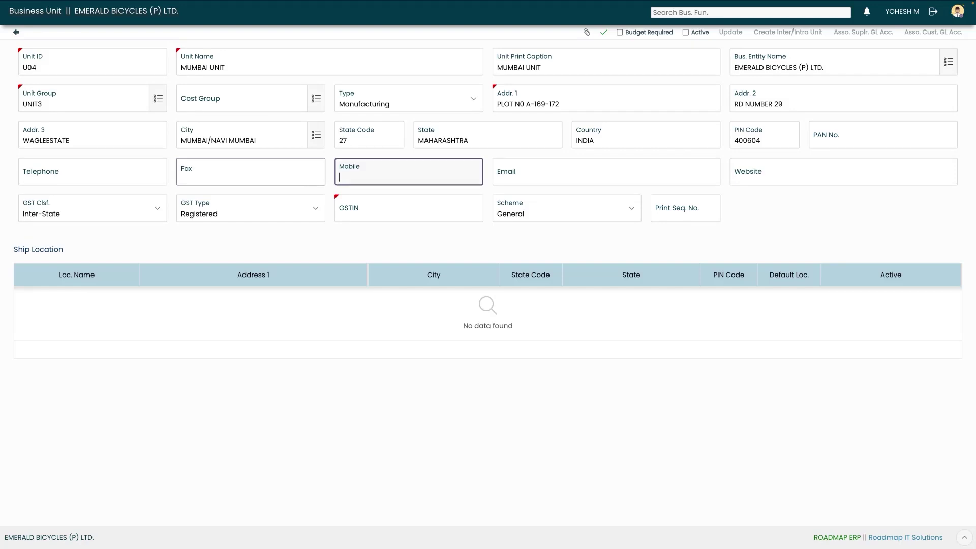
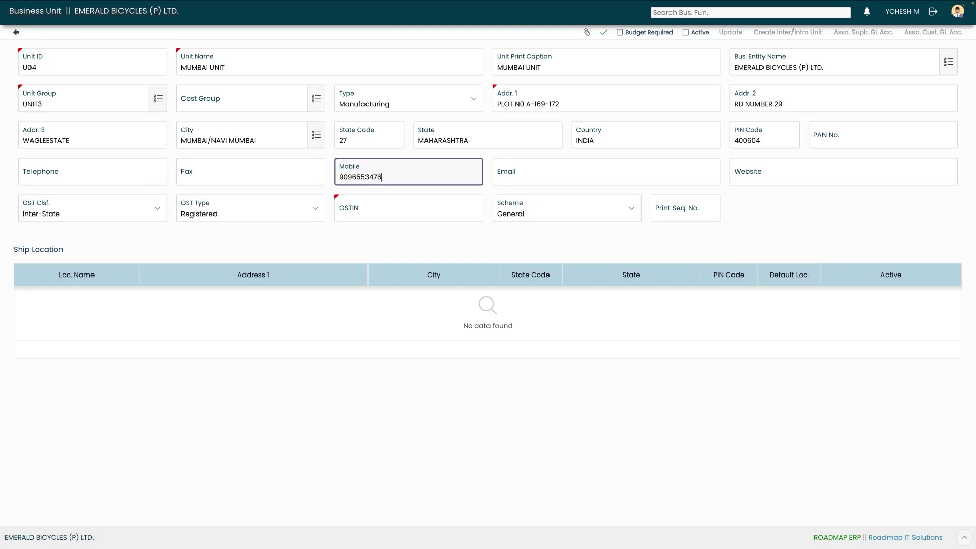
key(Tab)
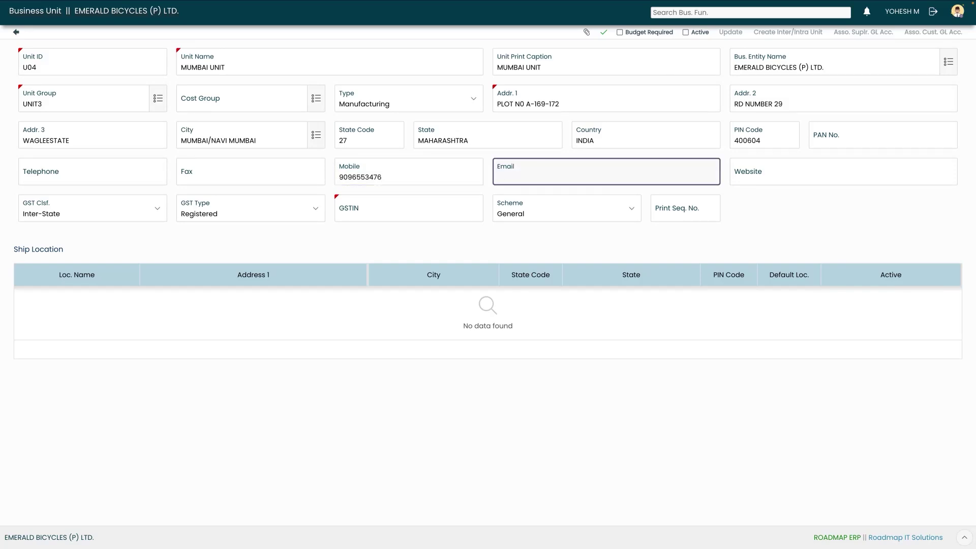
key(Tab)
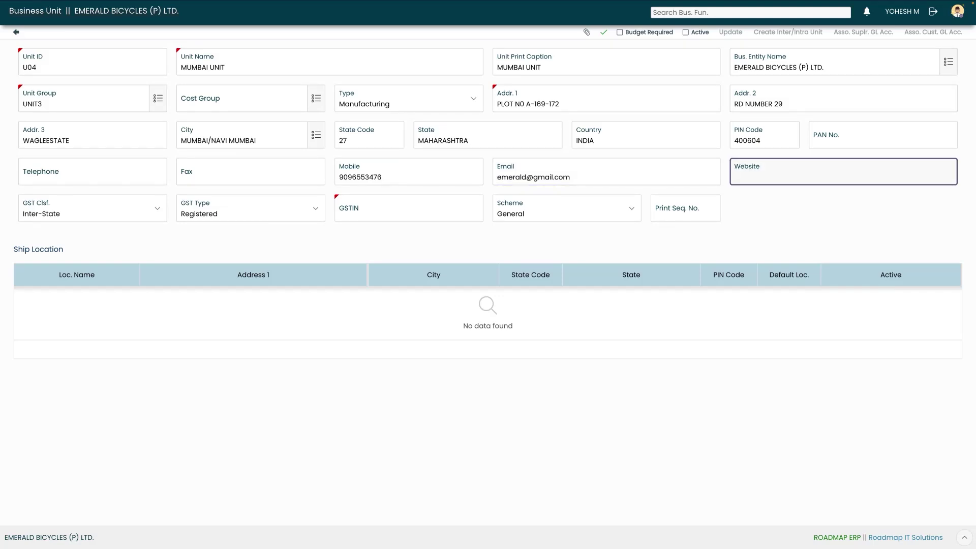
text(www.emearld.com)
key(Tab)
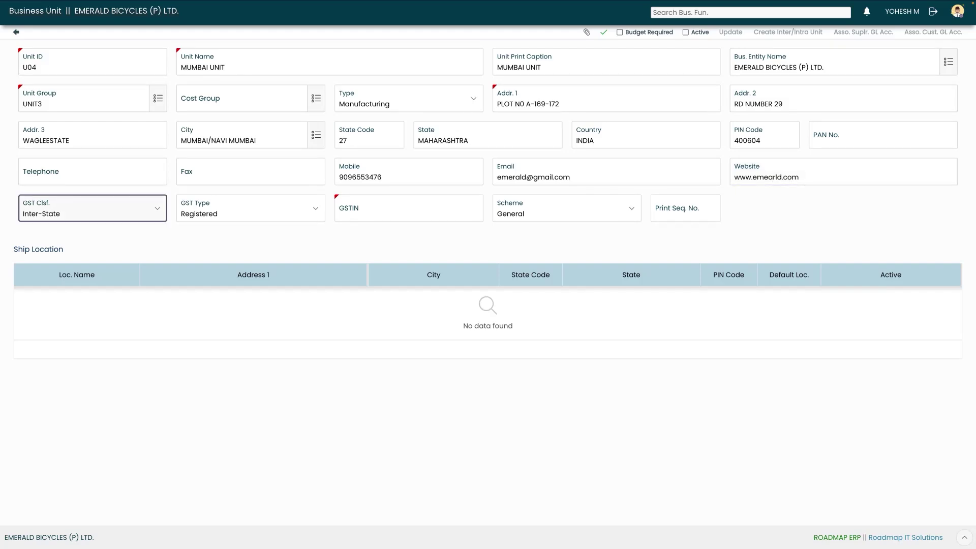
key(Tab)
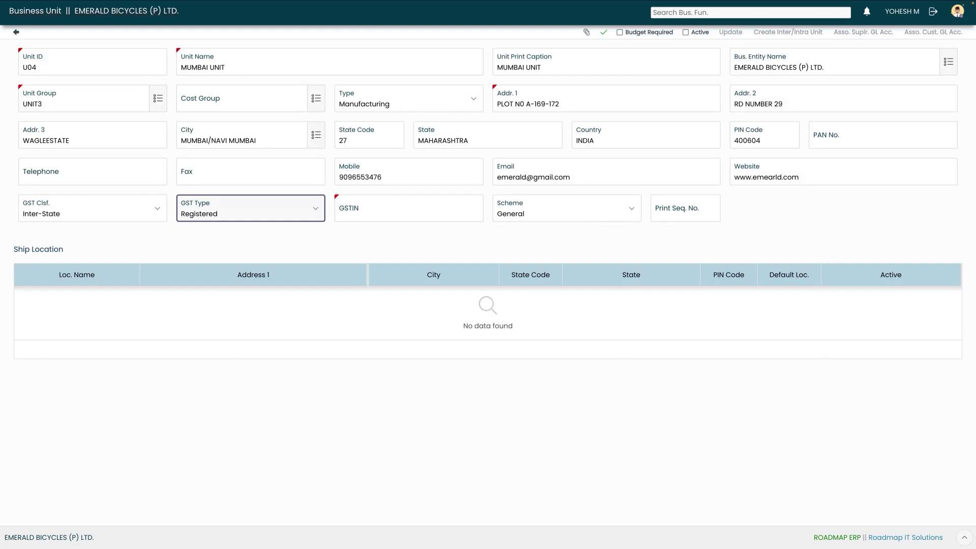
key(Tab)
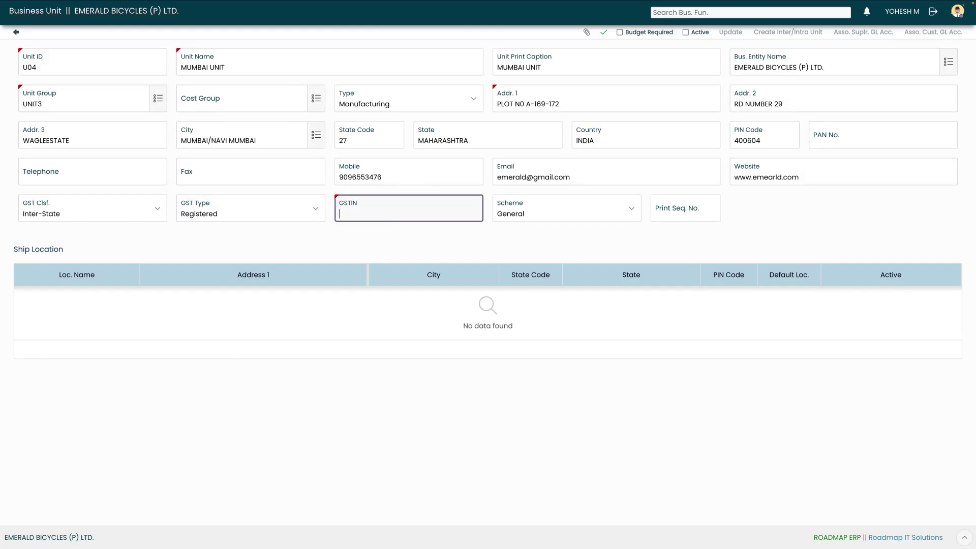
Enter the unit's GSTIN, save business unit U04, and mark it active
click(601, 32)
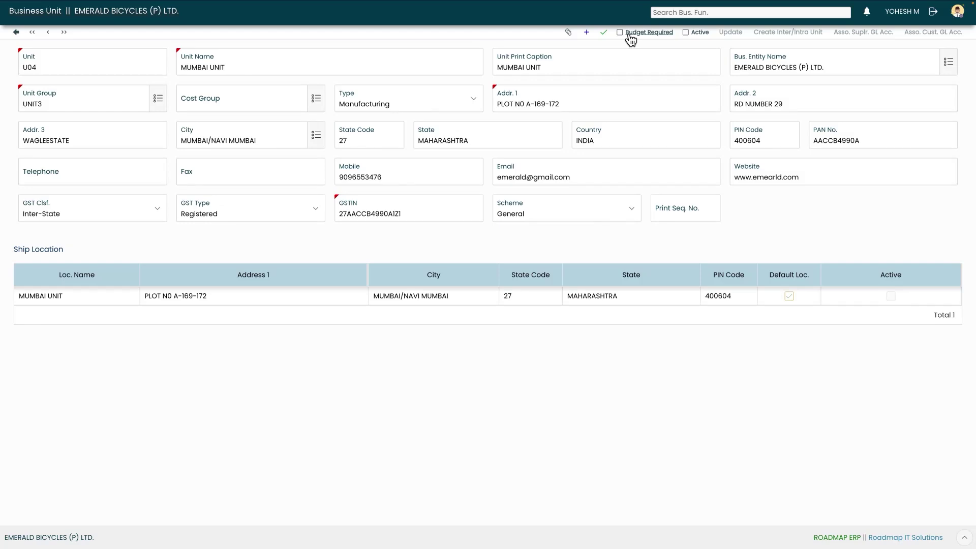
click(685, 33)
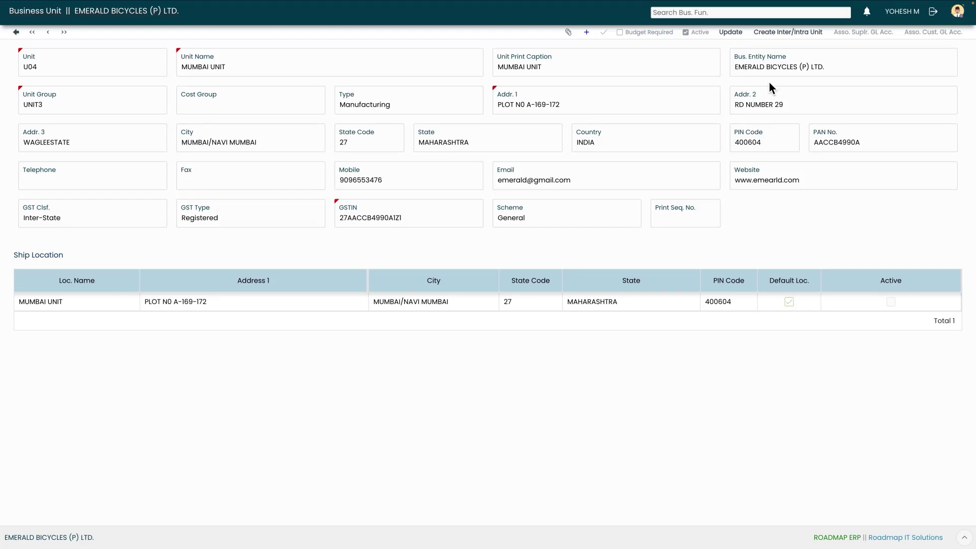
click(796, 38)
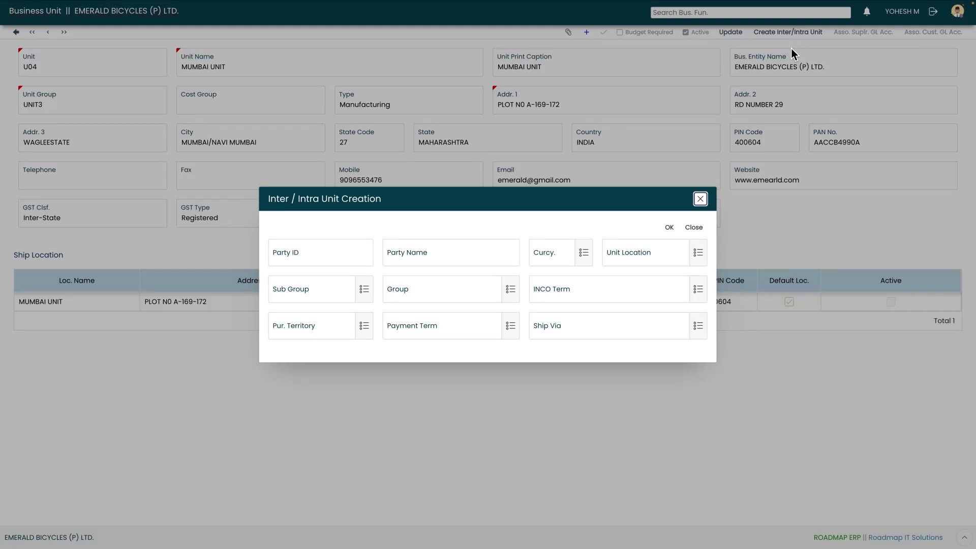
click(701, 200)
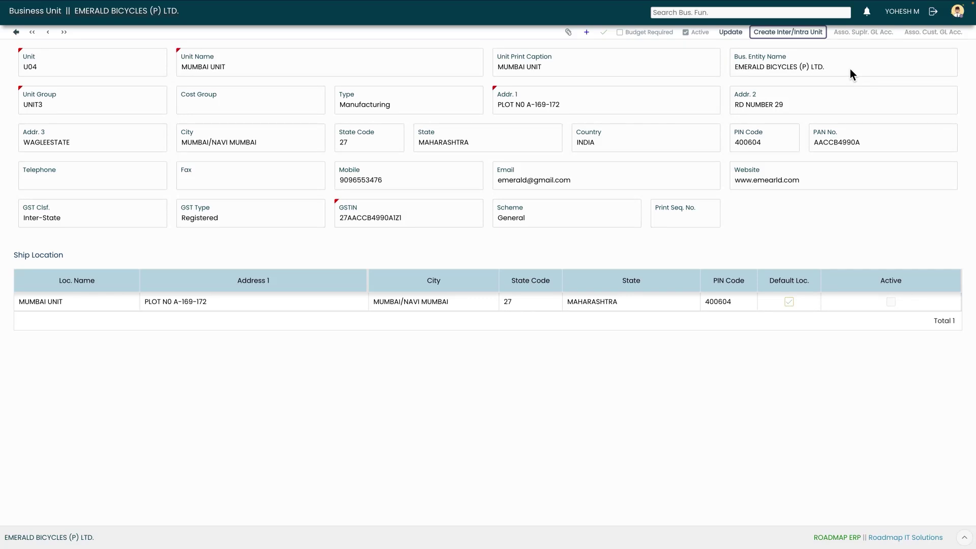
Open a blank new location form from the business entity's Location list
drag(31, 254, 63, 256)
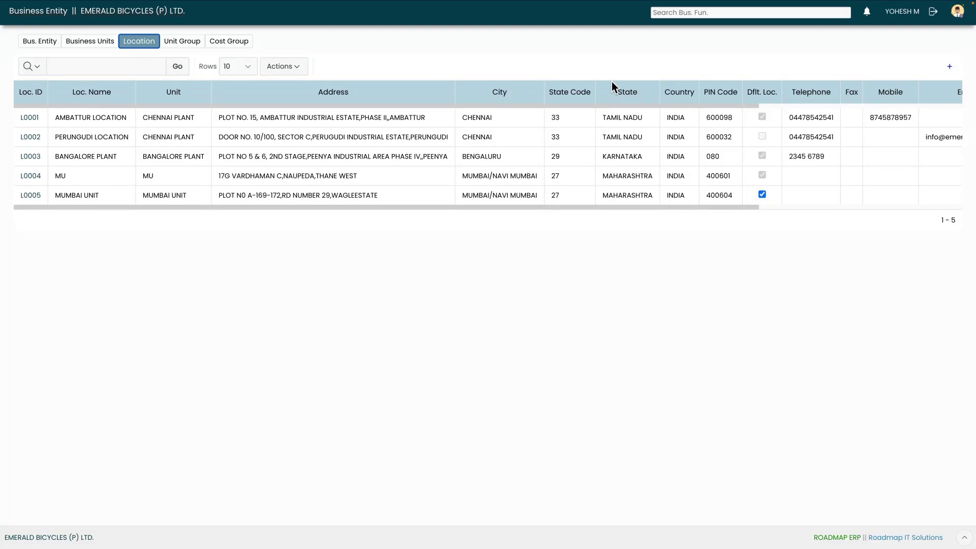
click(949, 67)
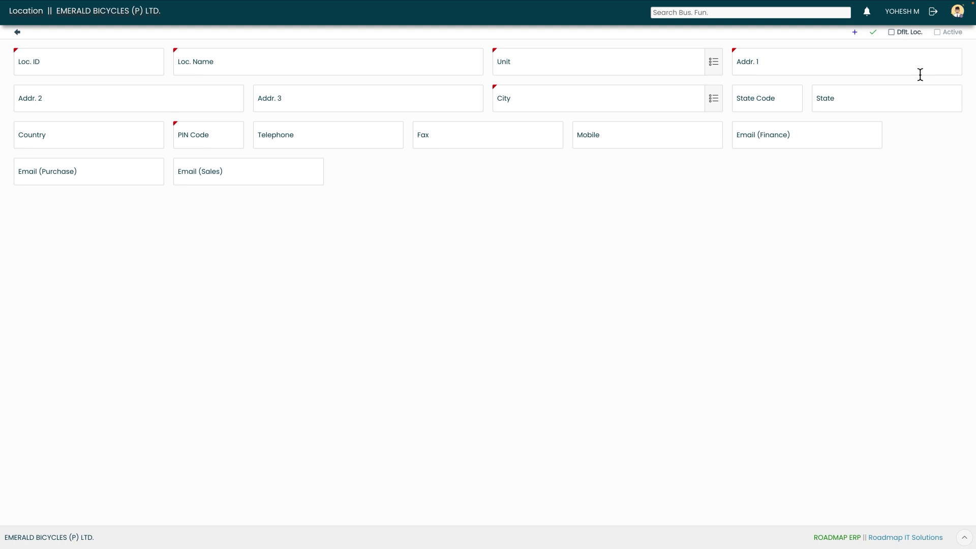
Create location L0007 named THANE PLANT under unit MUMBAI UNIT
click(116, 67)
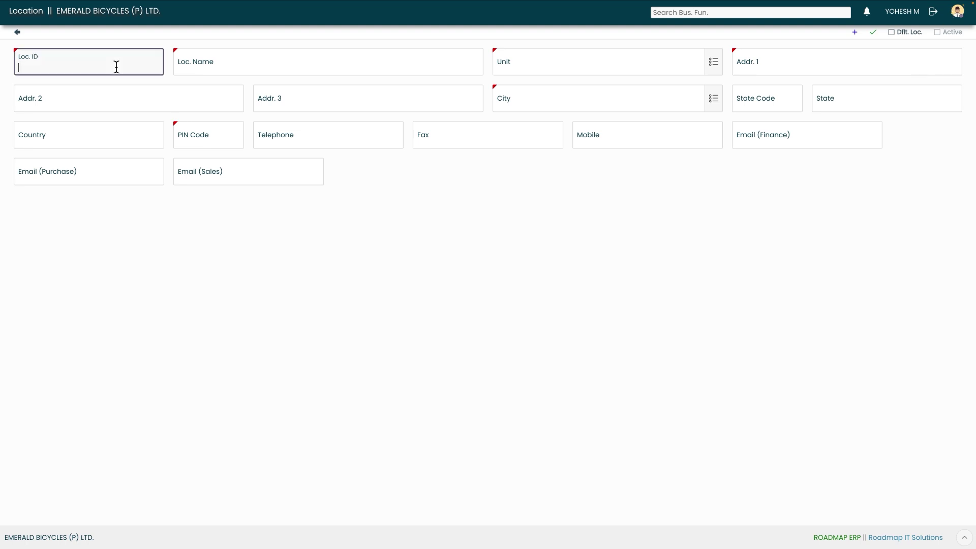
text(L0007)
key(Tab)
text(THANE PLANT)
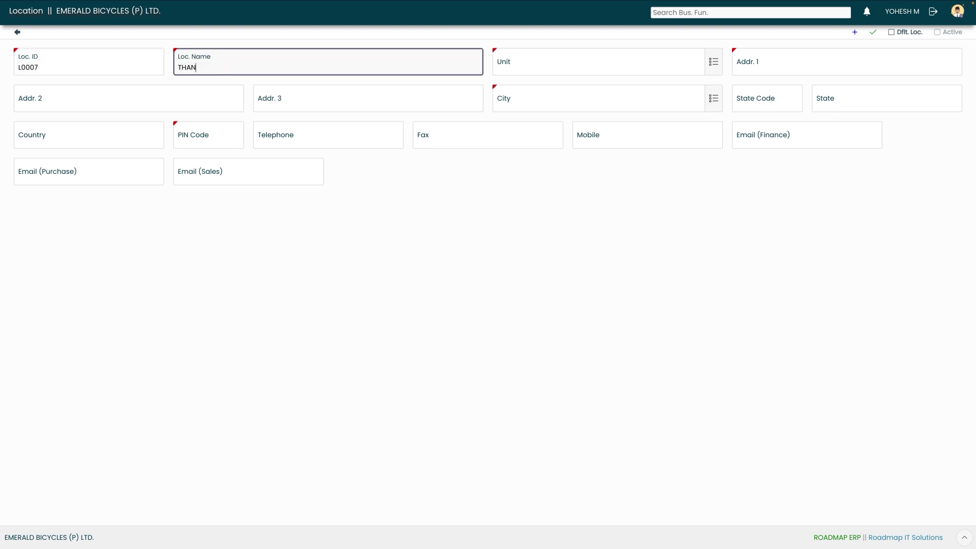
key(Tab)
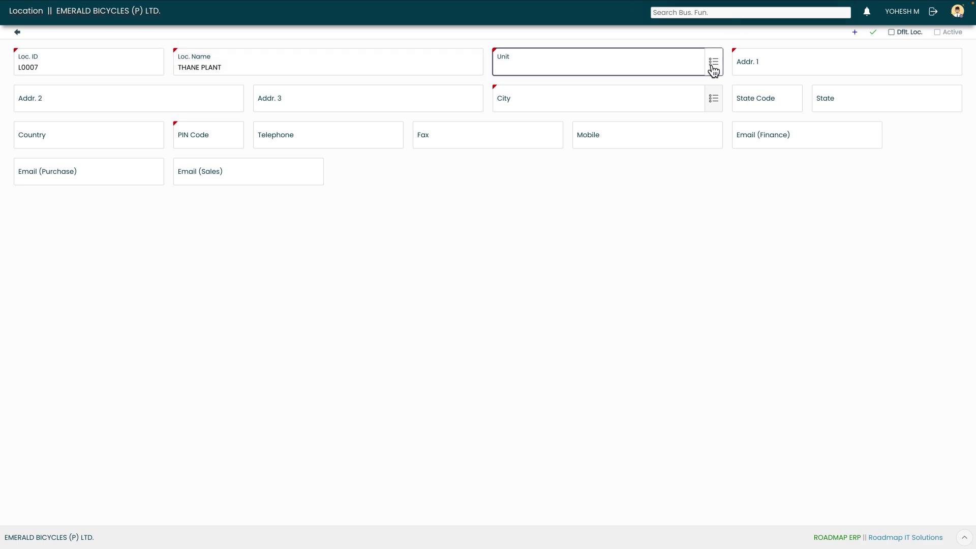
click(714, 66)
click(378, 278)
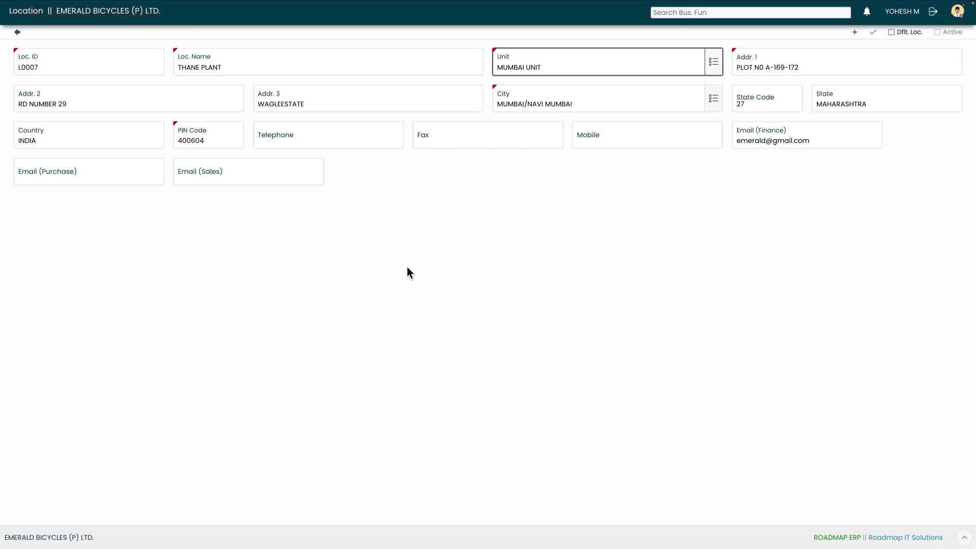
Keep the carried-over address and add the location's mobile number
key(Tab)
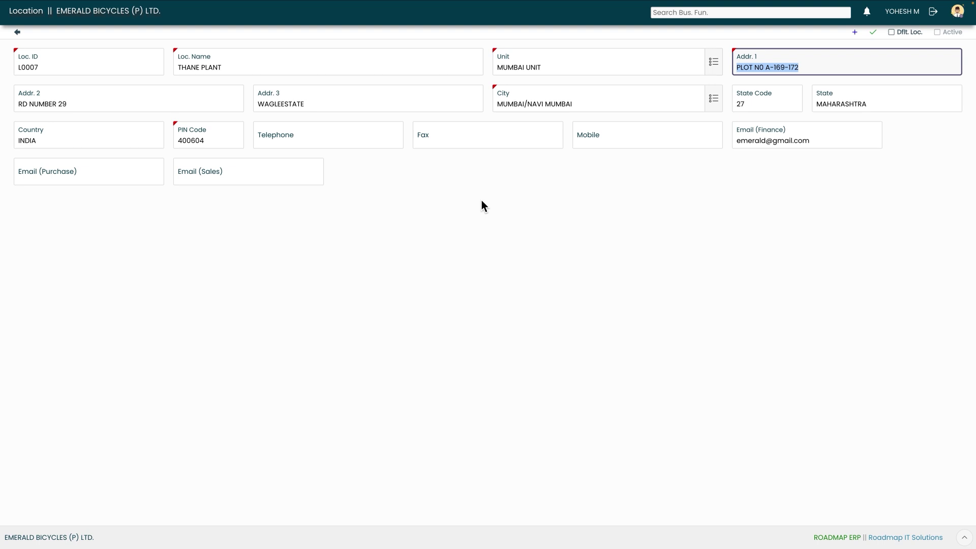
key(Tab)
key(Tab)
key(Tab)
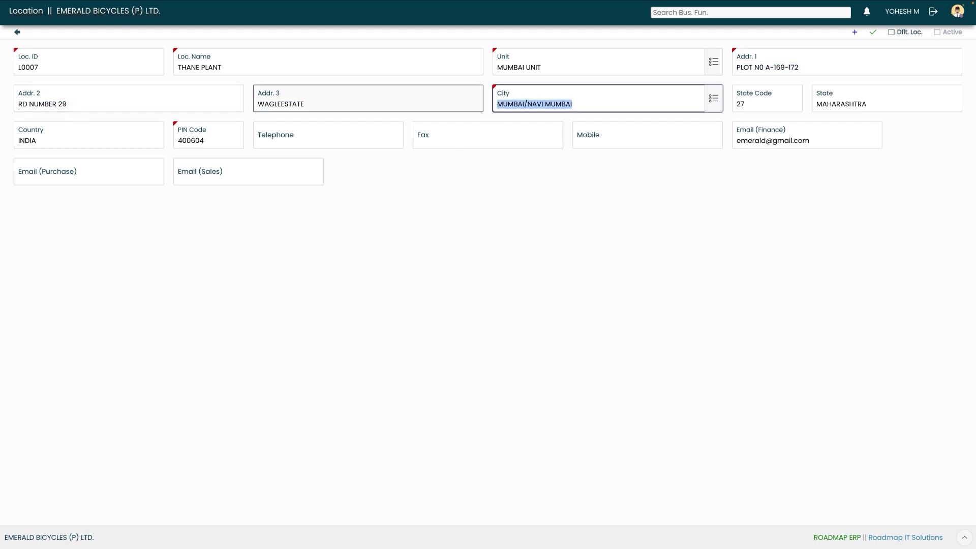
key(Tab)
key(Tab)
key(Tab)
key(Tab)
key(Tab)
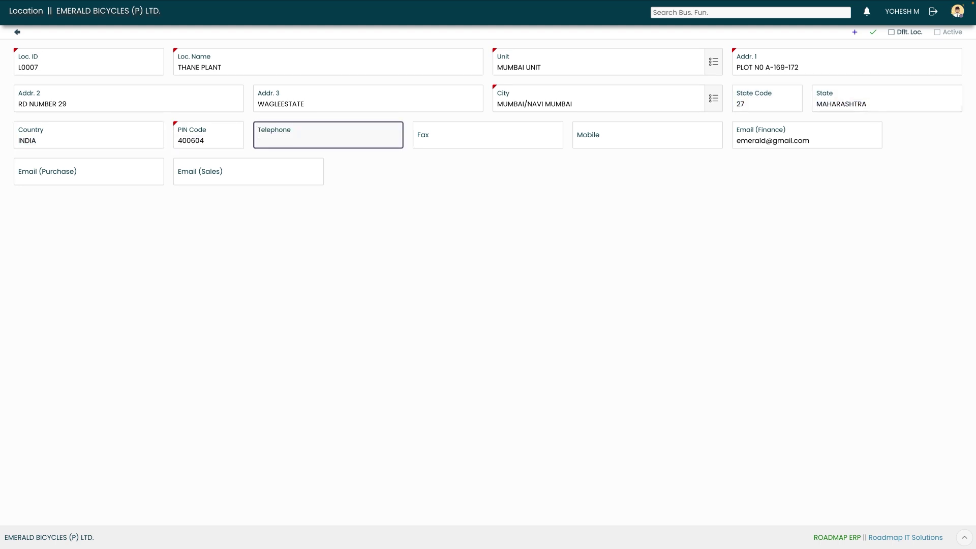
key(Tab)
key(Tab)
key(Tab)
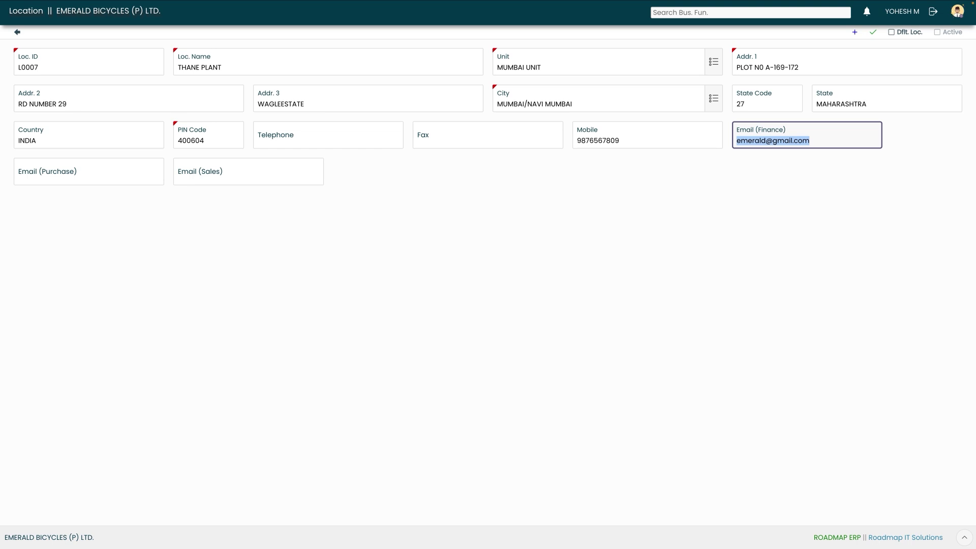
key(Tab)
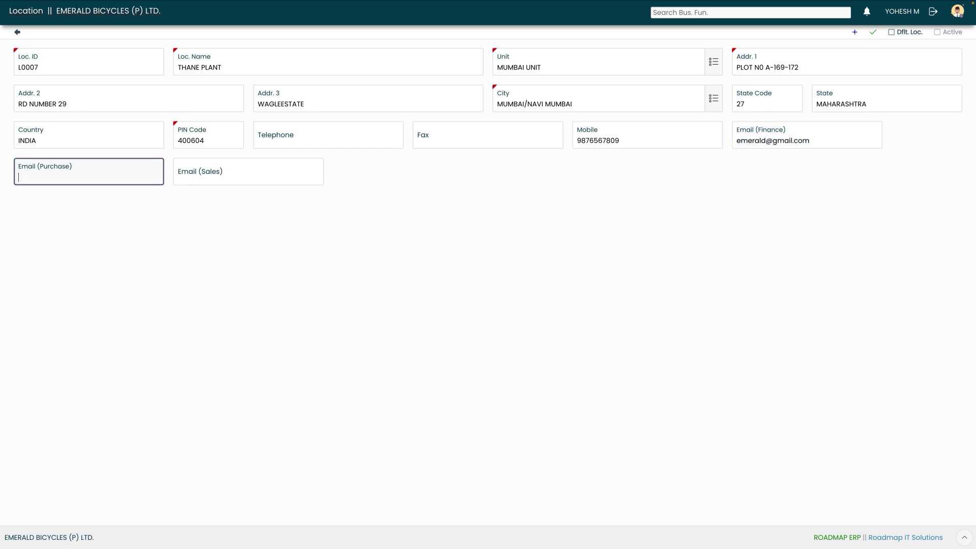
key(Tab)
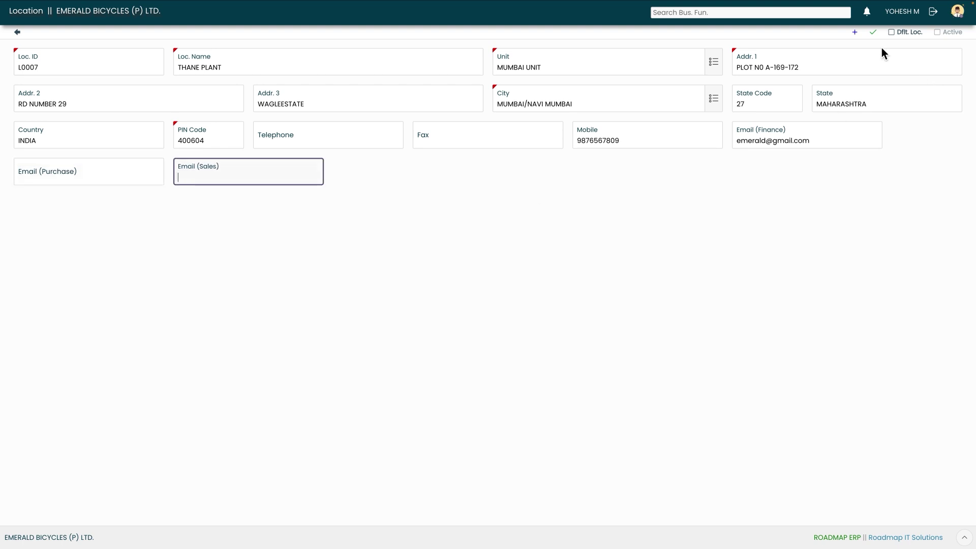
Save location L0007 THANE PLANT and tick its Active checkbox
click(873, 33)
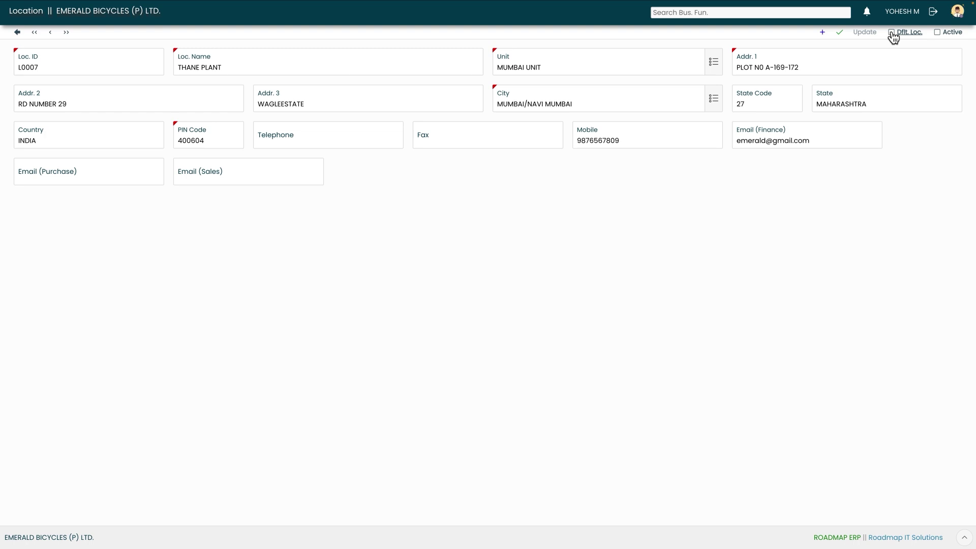
click(934, 33)
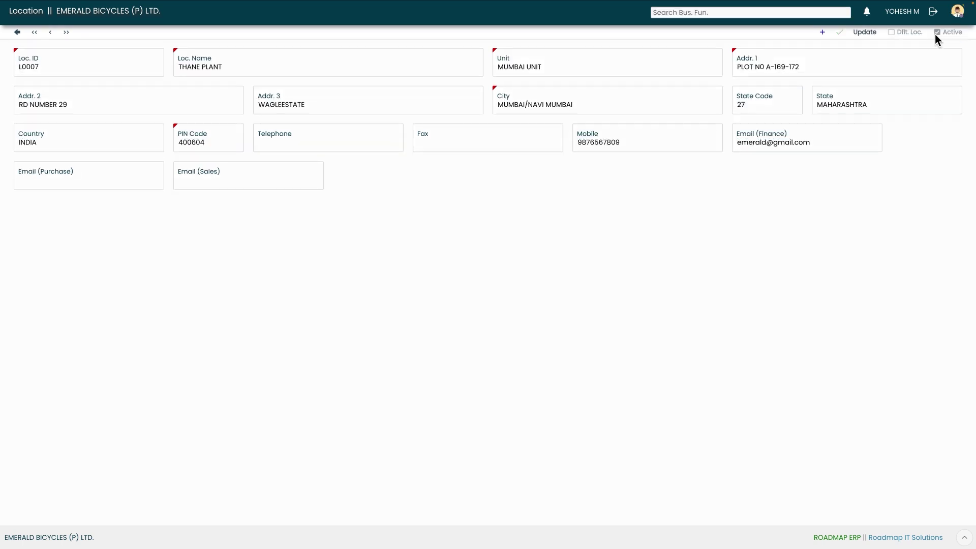